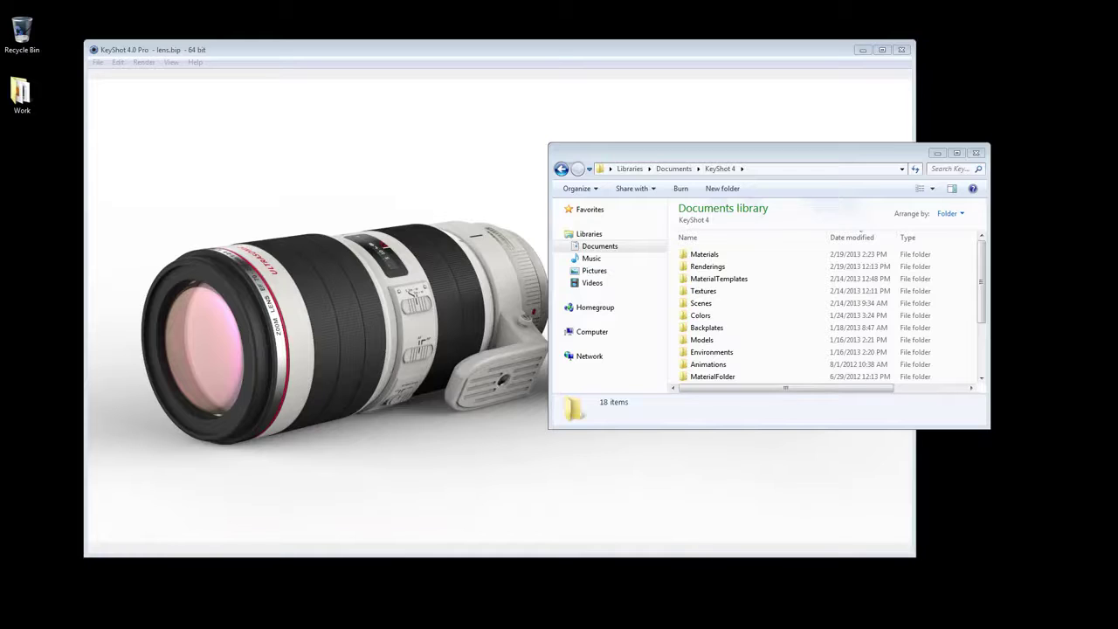
Set the folder preferences to one location for all resources, using the KeyShot 4 documents folder, and save the changes
click(117, 62)
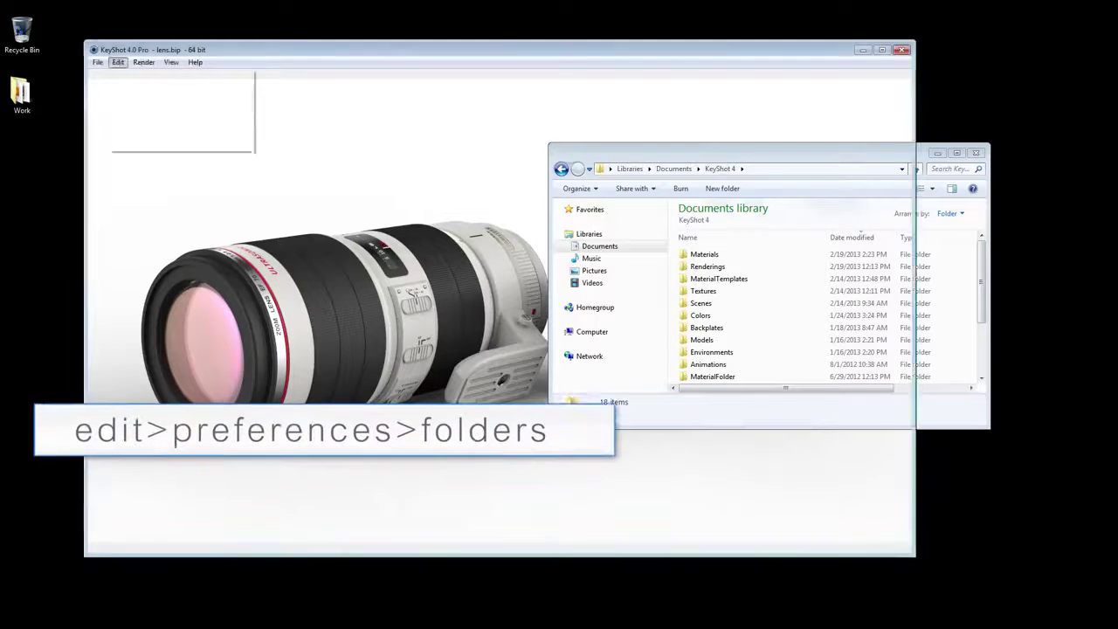
click(147, 144)
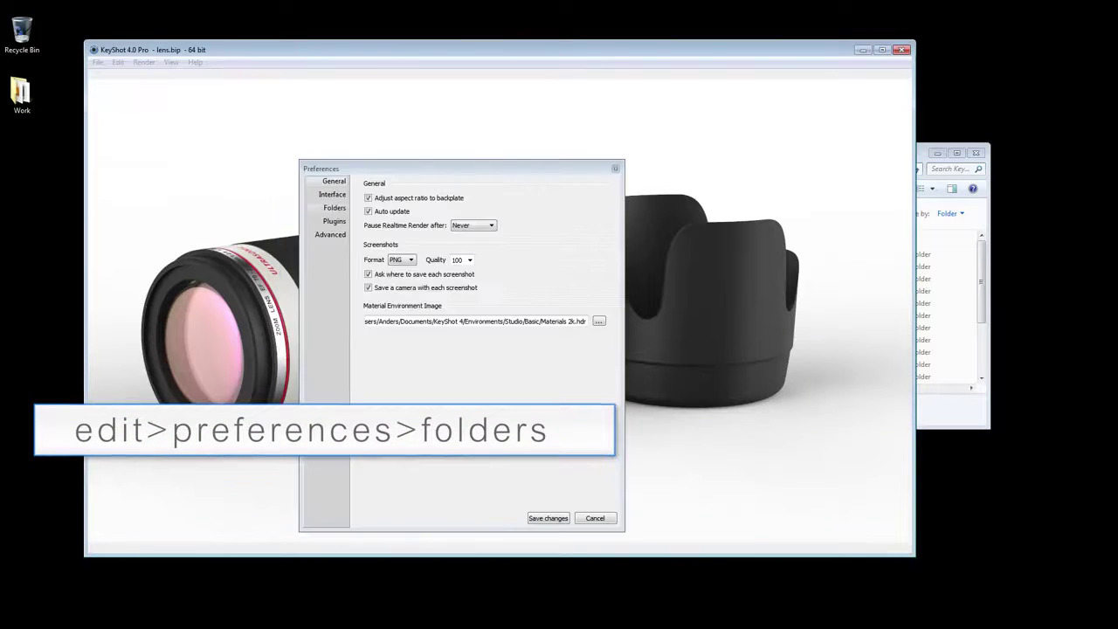
click(334, 208)
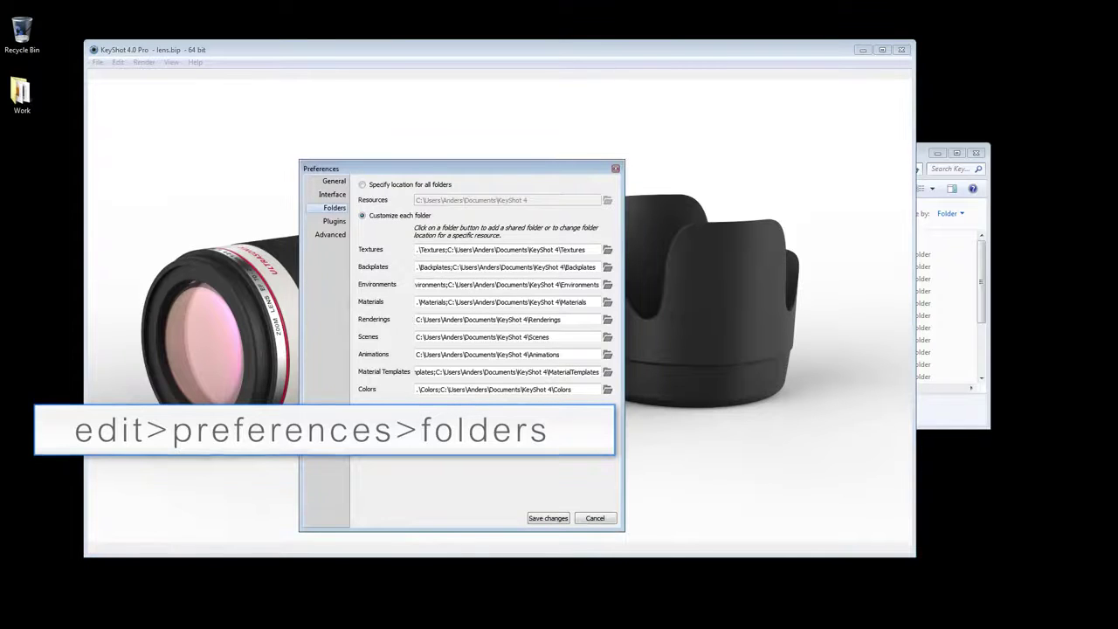
click(361, 184)
click(606, 199)
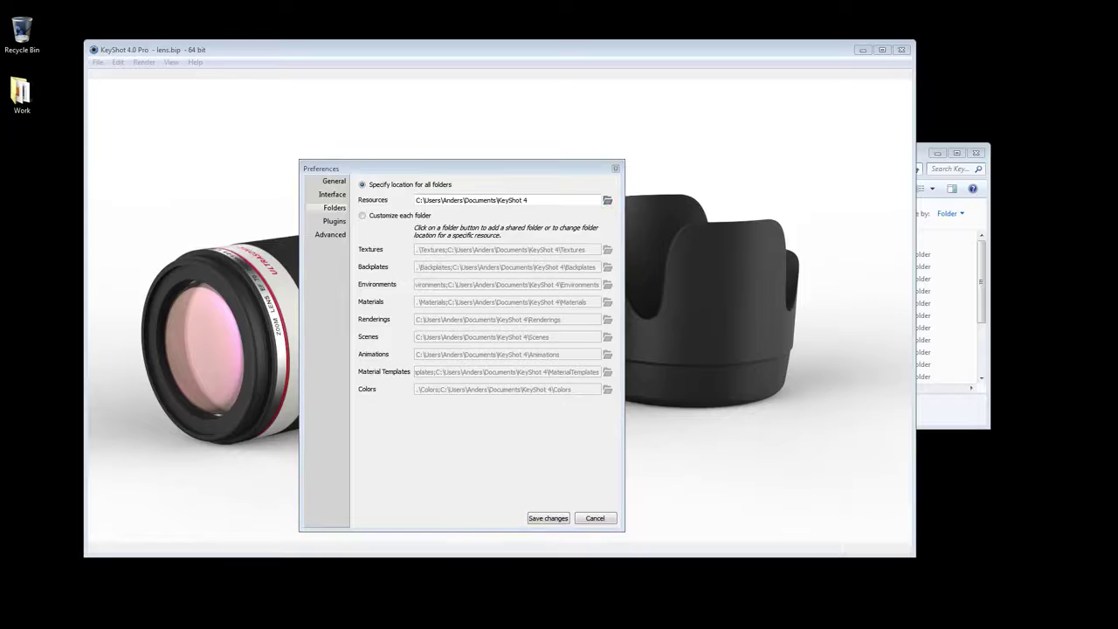
click(882, 528)
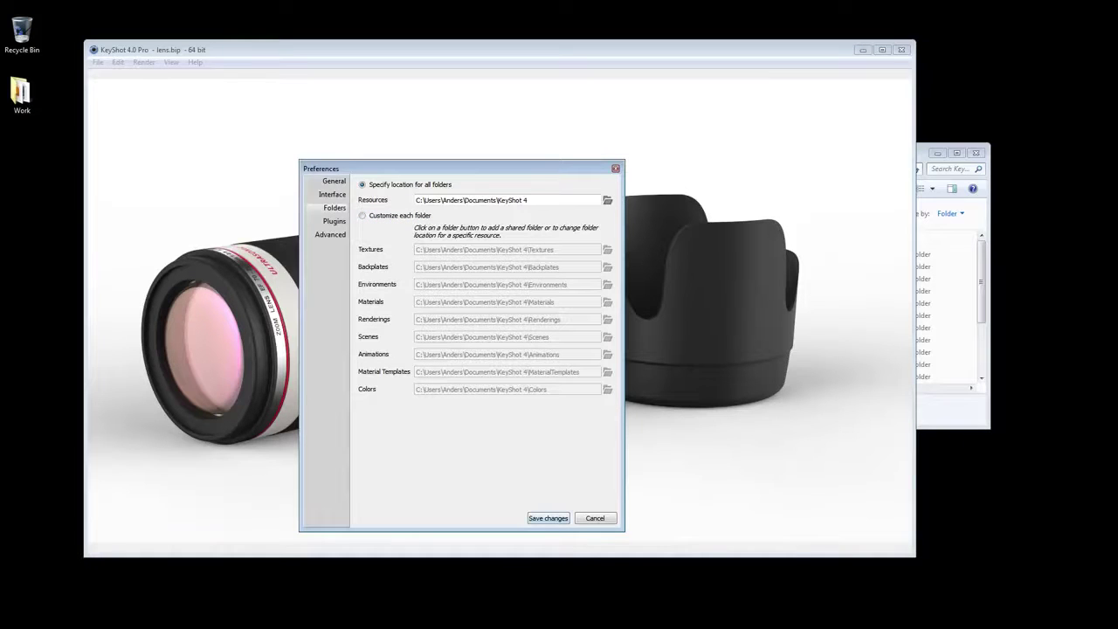
click(548, 518)
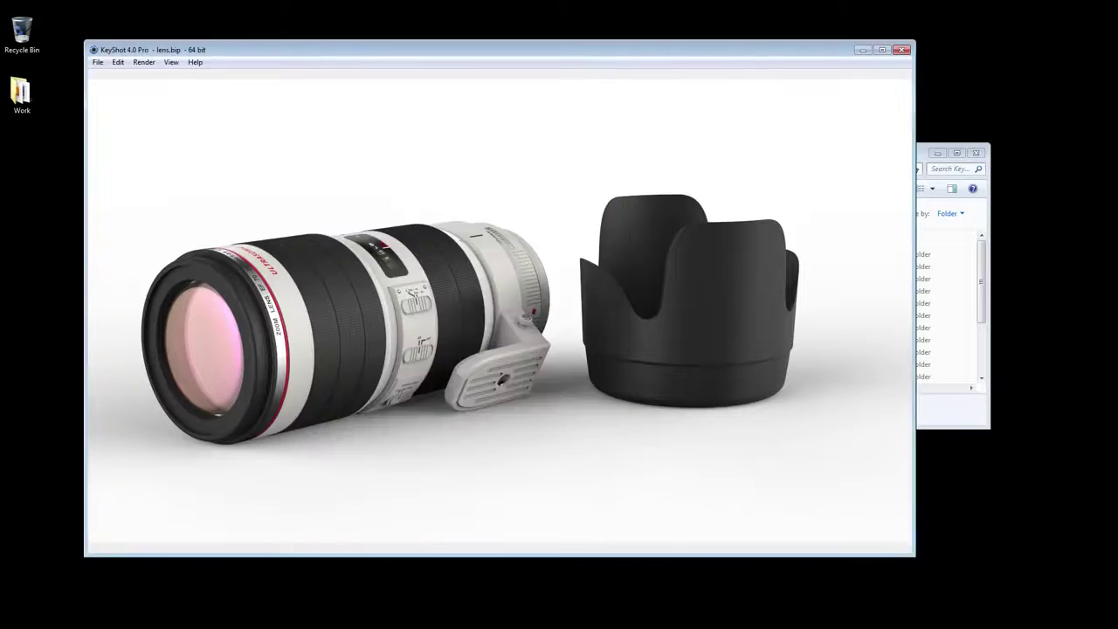
Switch to Windows Explorer and look over the Materials, Textures, Environments and Backplates folders inside the KeyShot 4 folder
key(alt+Tab)
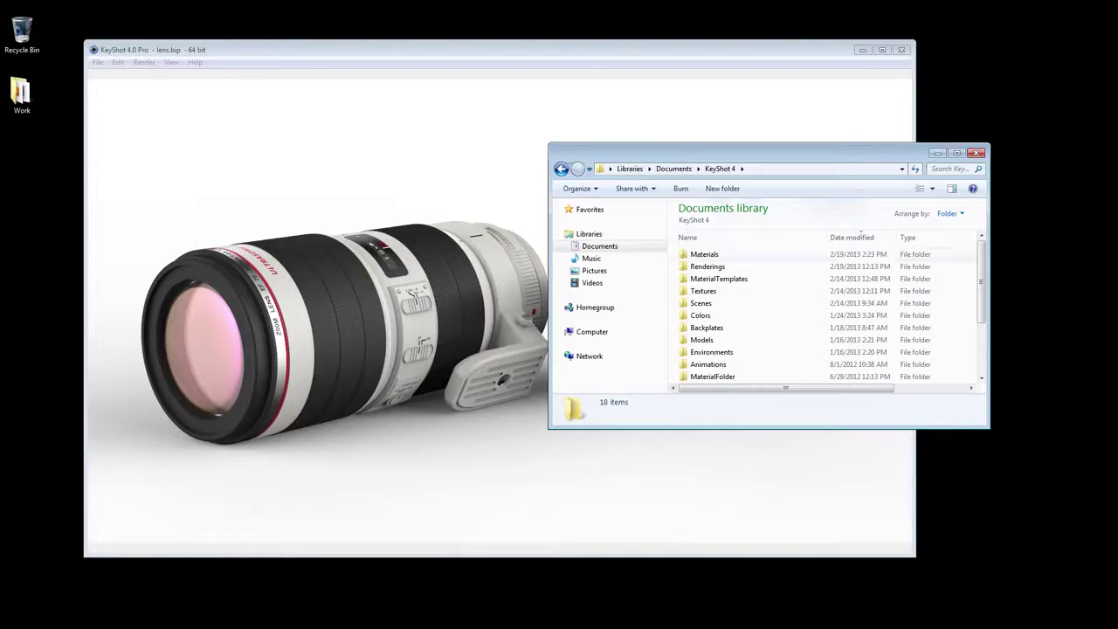
click(704, 254)
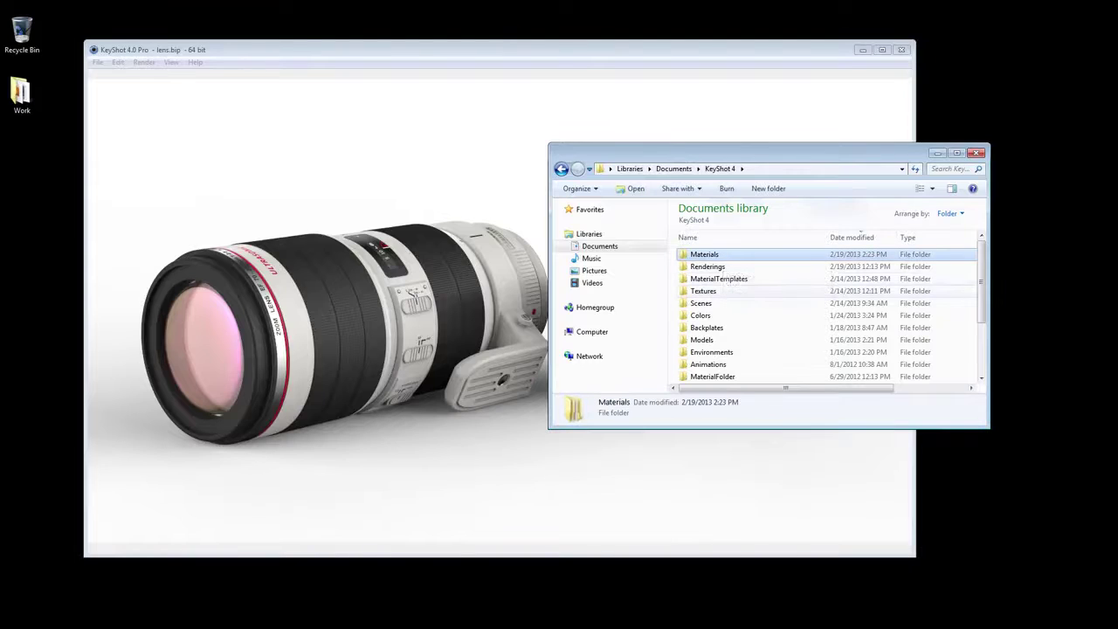
click(704, 290)
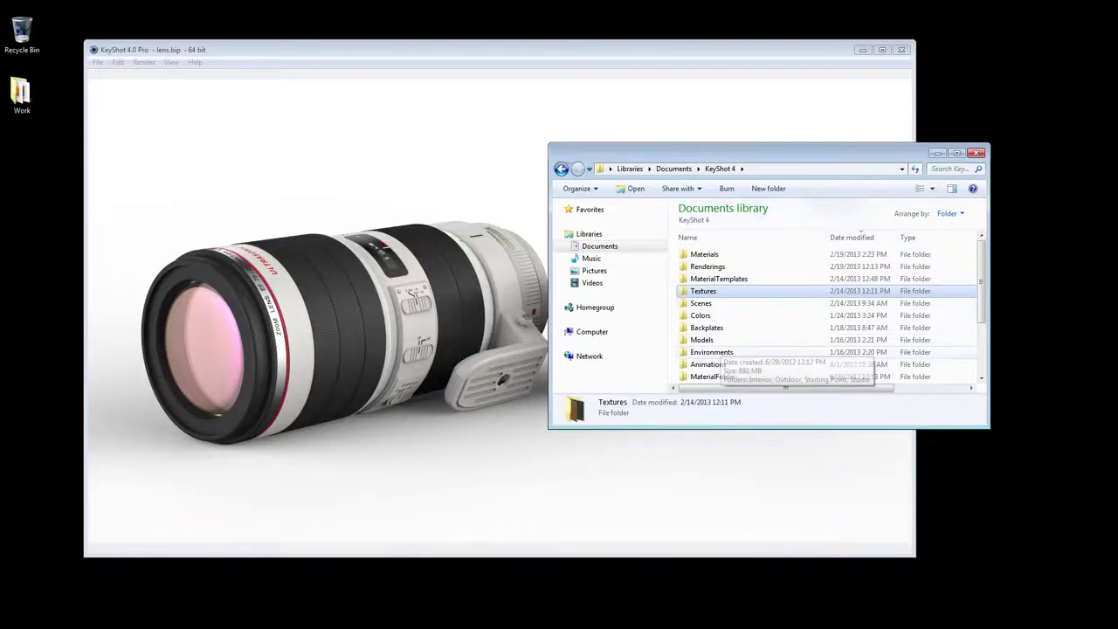
click(712, 352)
click(706, 327)
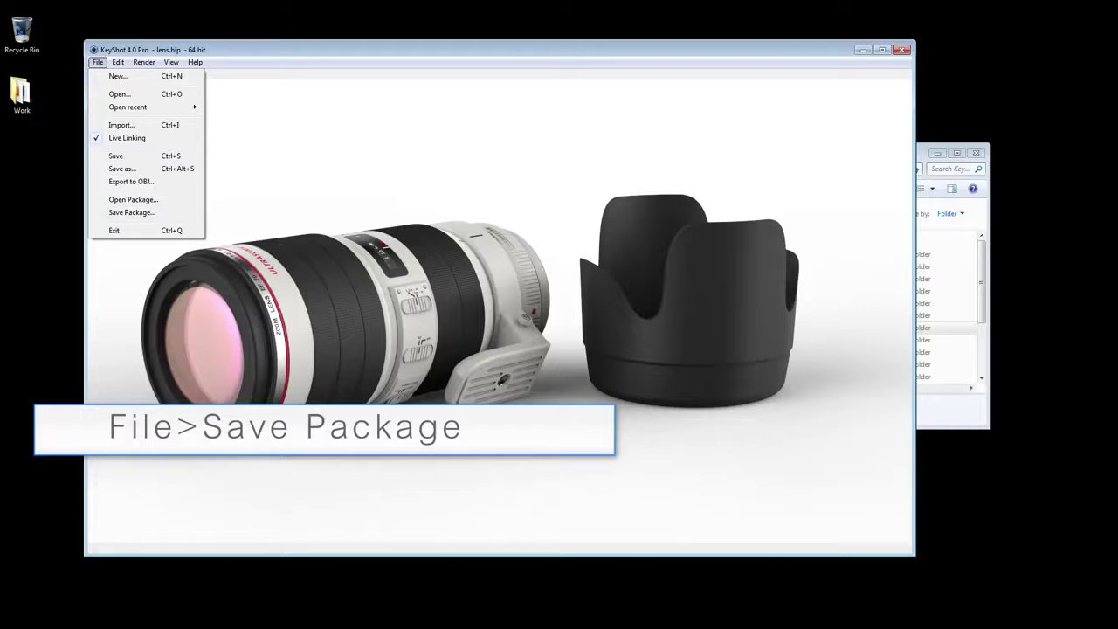
key(Escape)
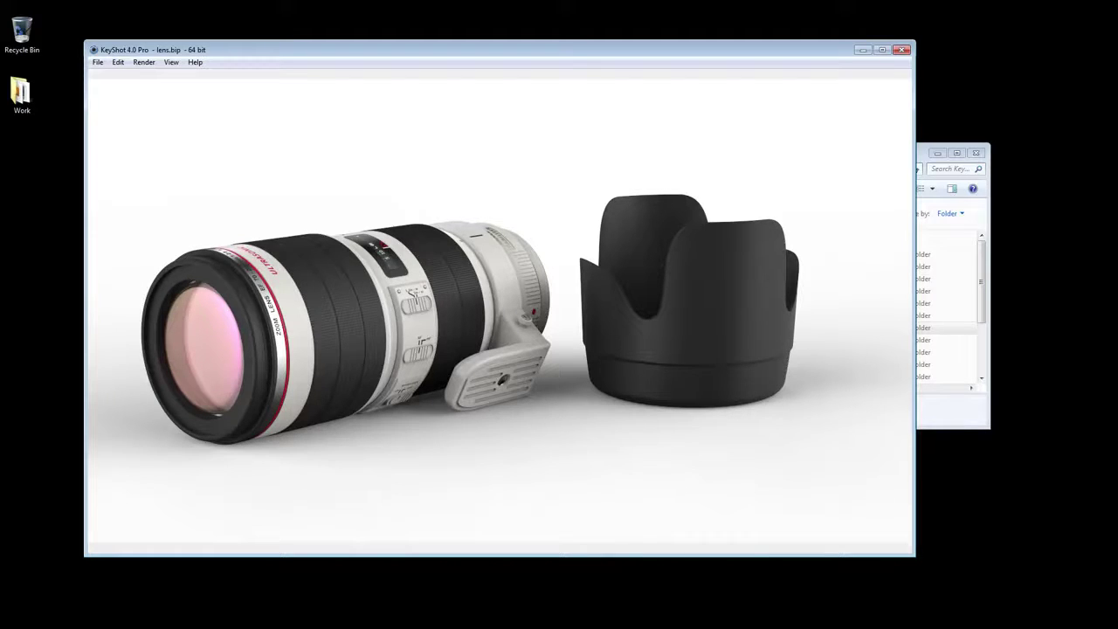
Show the hotkey list in KeyShot to review the available shortcuts, and hide it again
key(k)
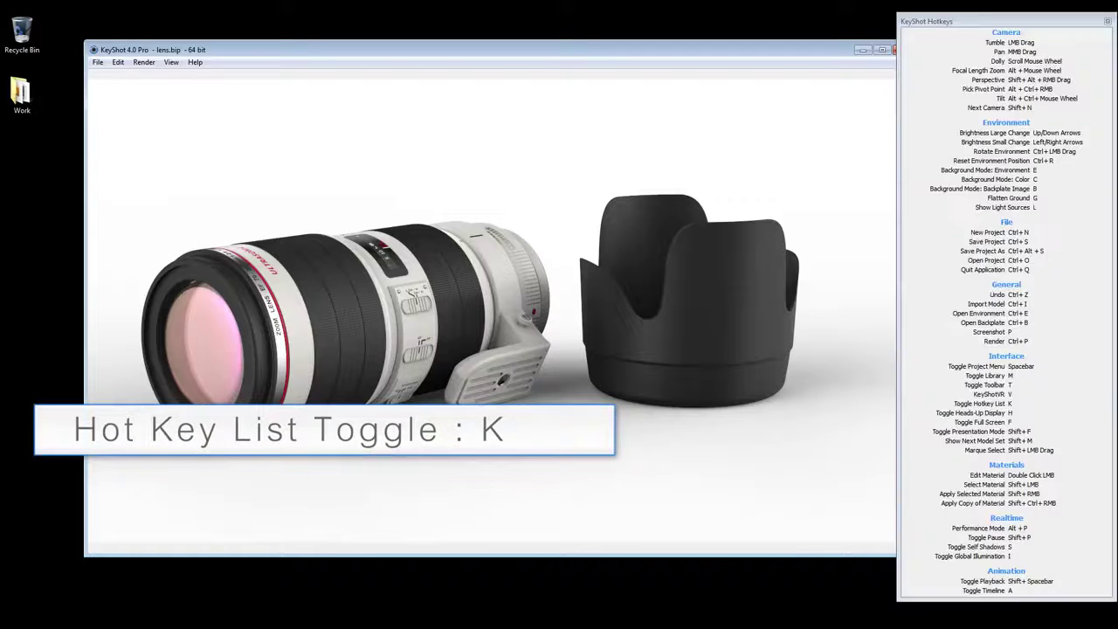
key(k)
key(k)
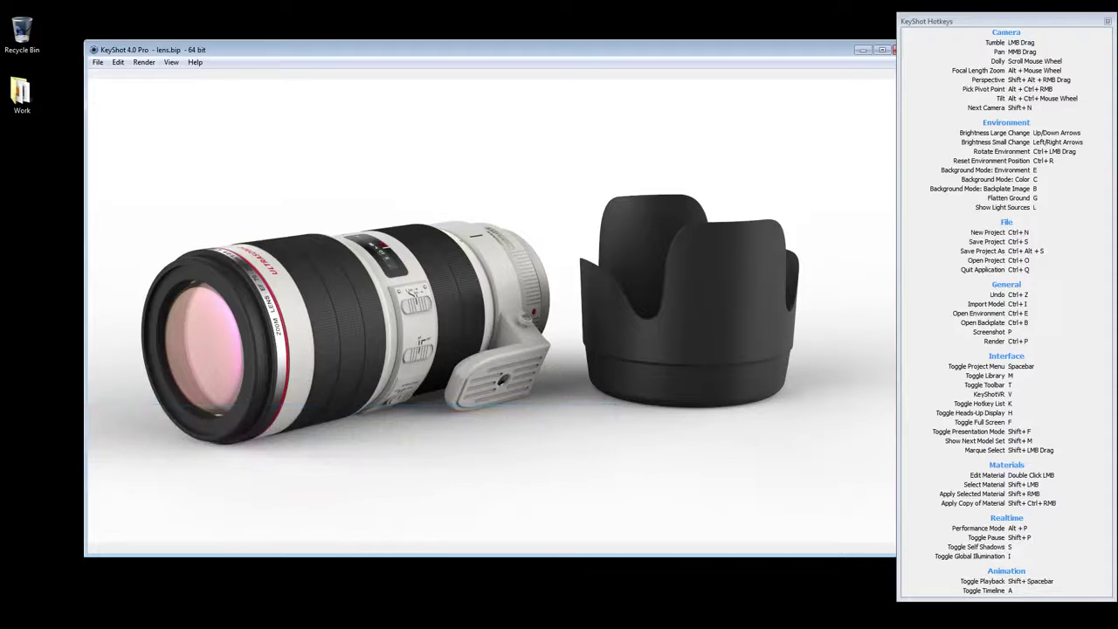
key(k)
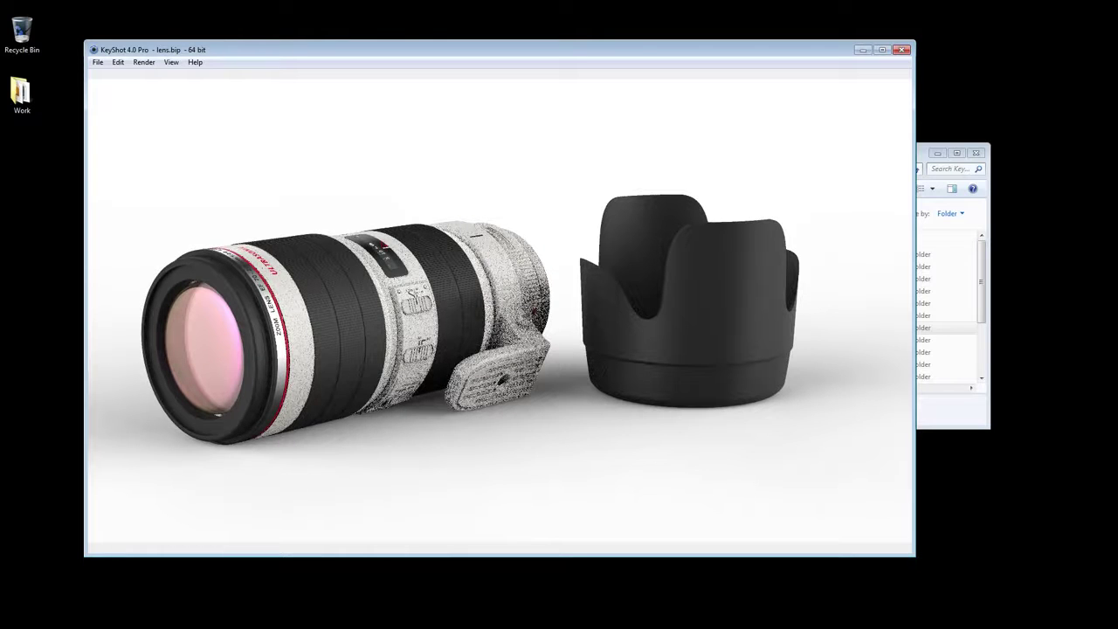
Show the main toolbar together with the Library, Project and Animation windows
key(t)
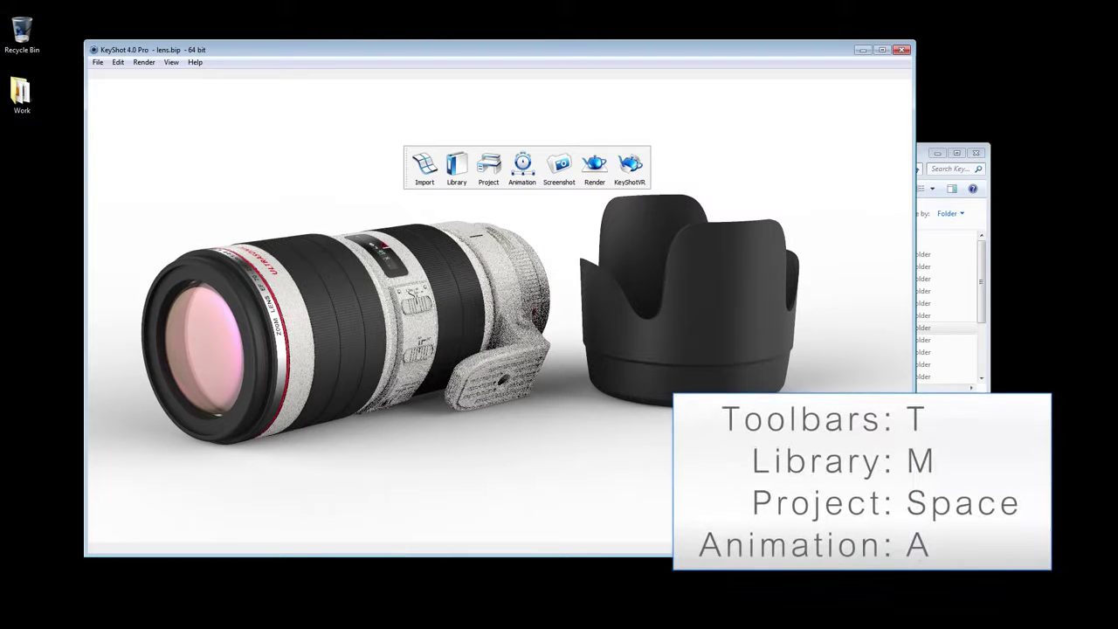
key(m)
key(space)
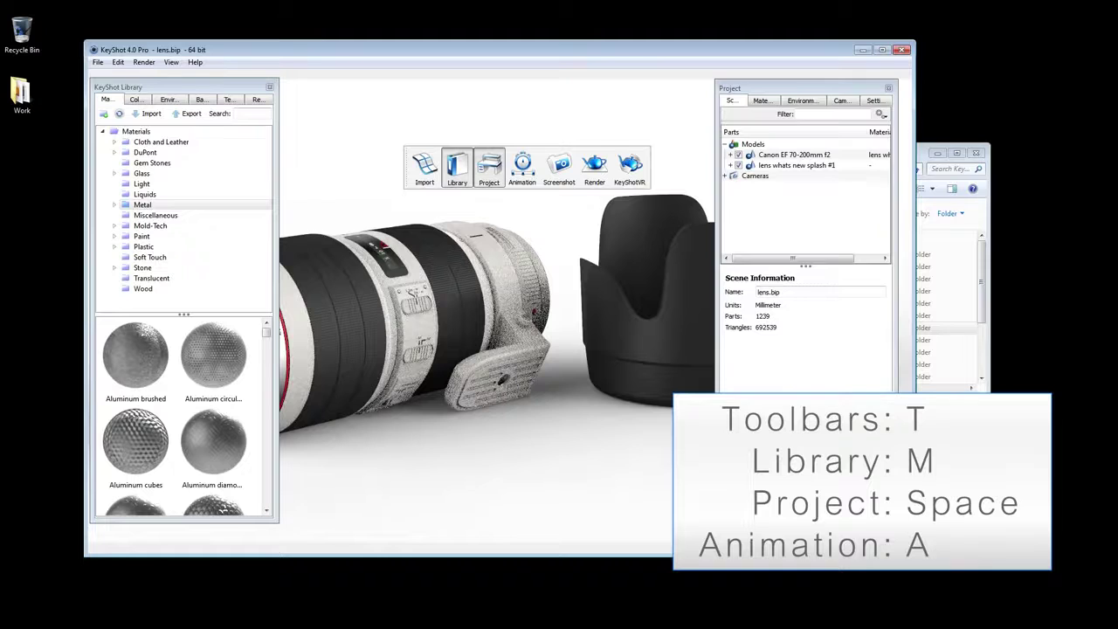
key(a)
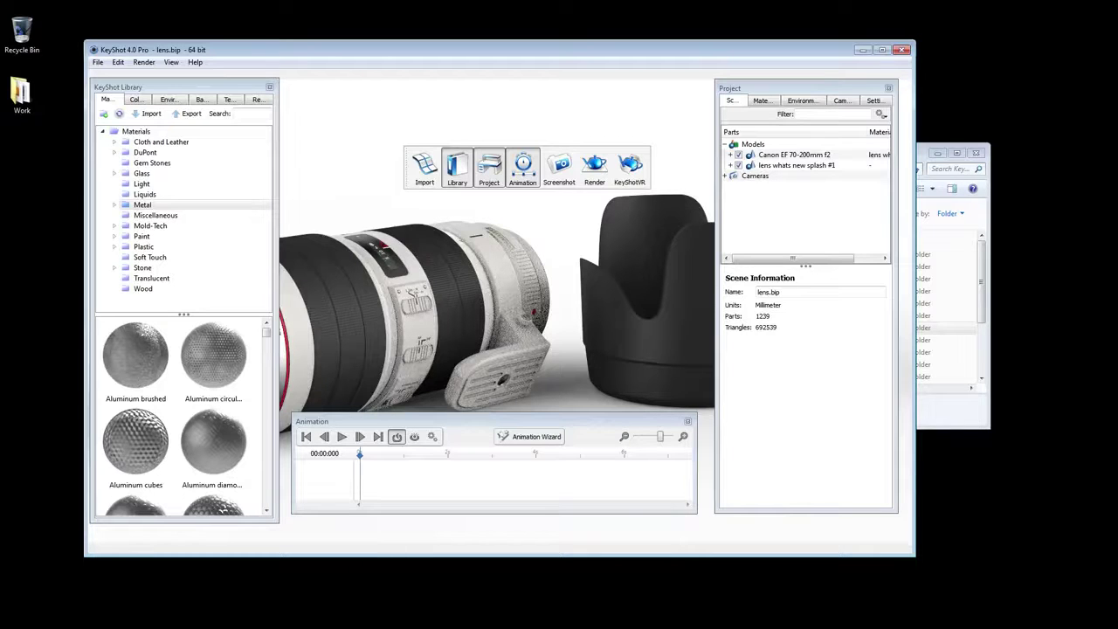
Dock the Animation window below the real-time view, Project on its right, Library on its left, and the toolbar above
drag(489, 421, 489, 518)
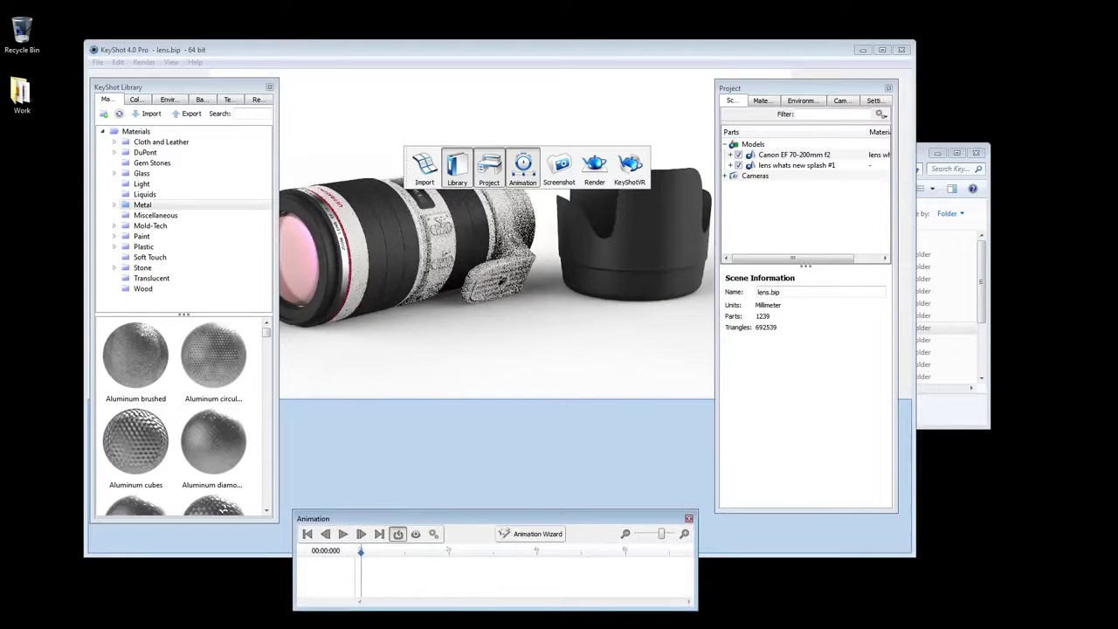
drag(333, 518, 333, 519)
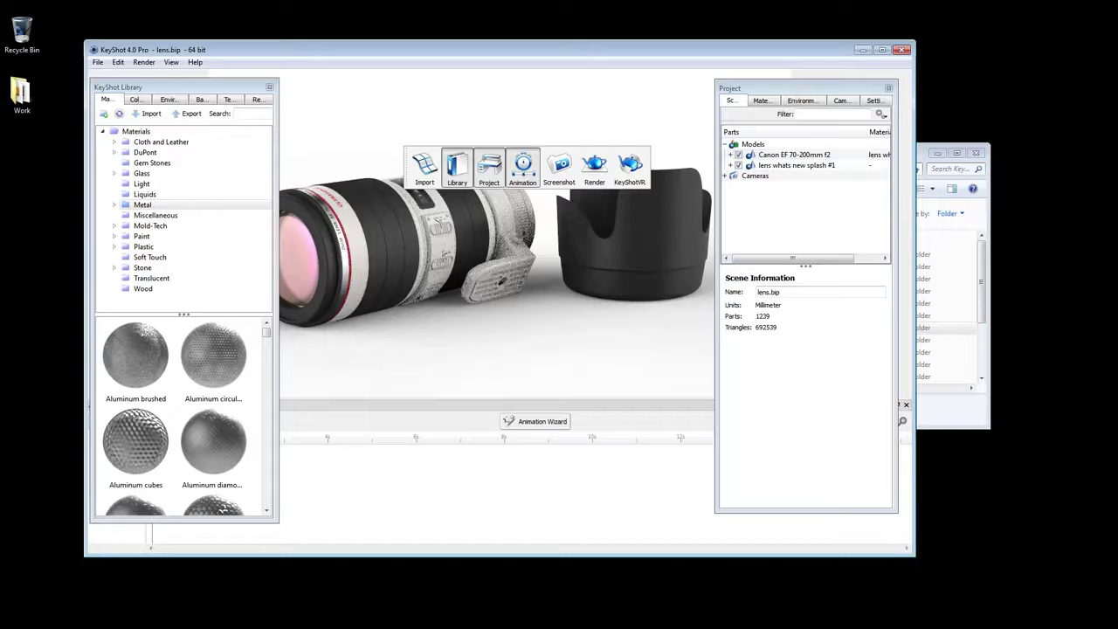
double_click(857, 89)
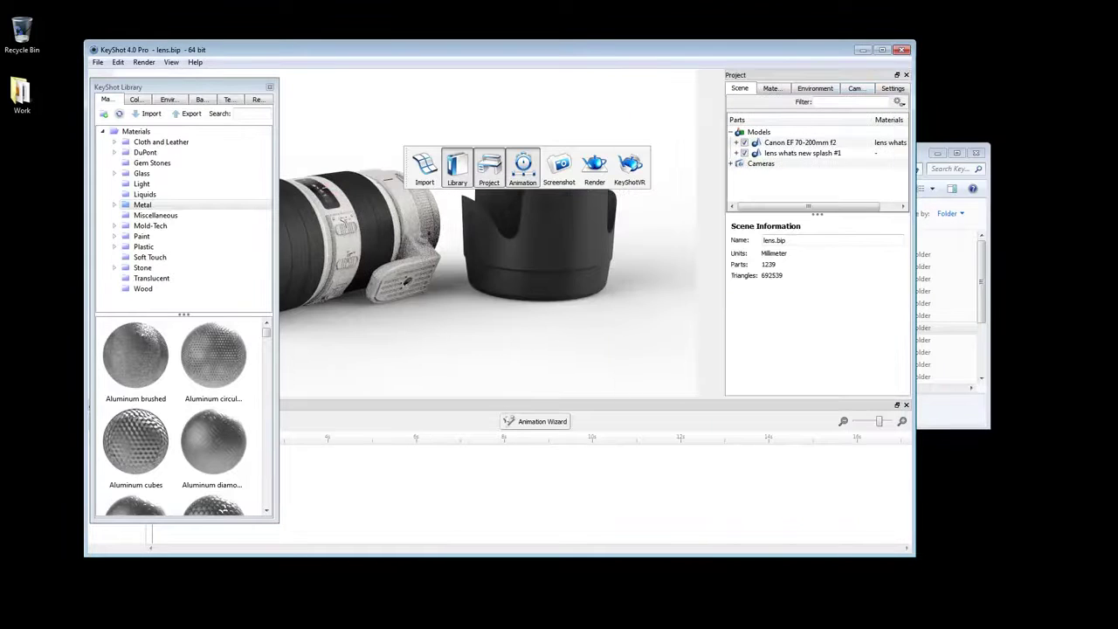
double_click(222, 87)
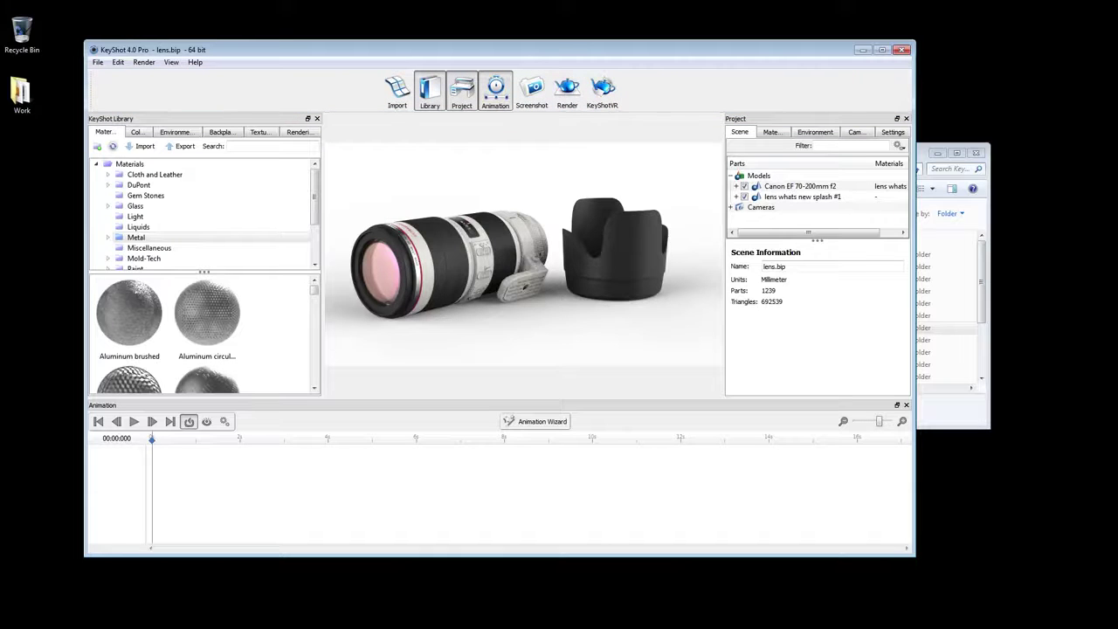
Hide the text labels of the docked main toolbar and set its icon size to Small
right_click(664, 92)
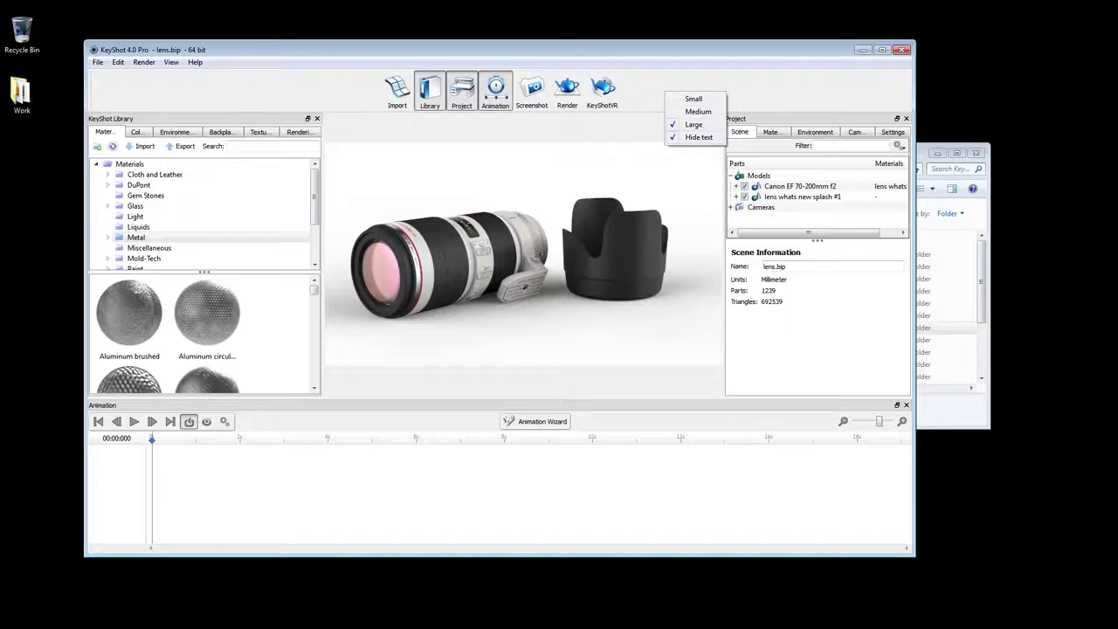
click(698, 137)
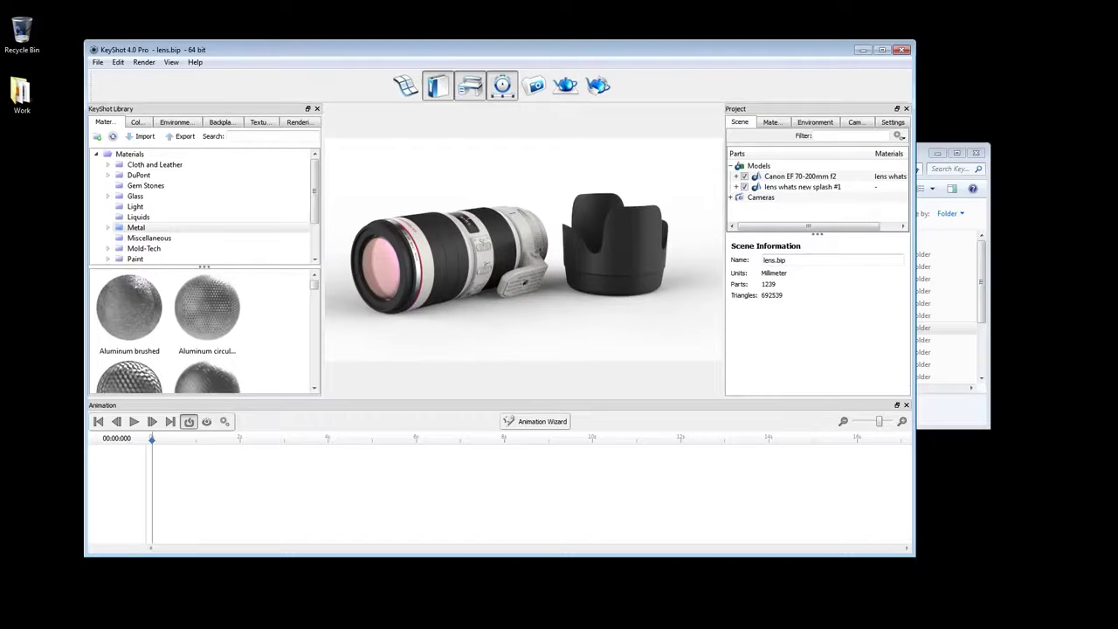
right_click(672, 89)
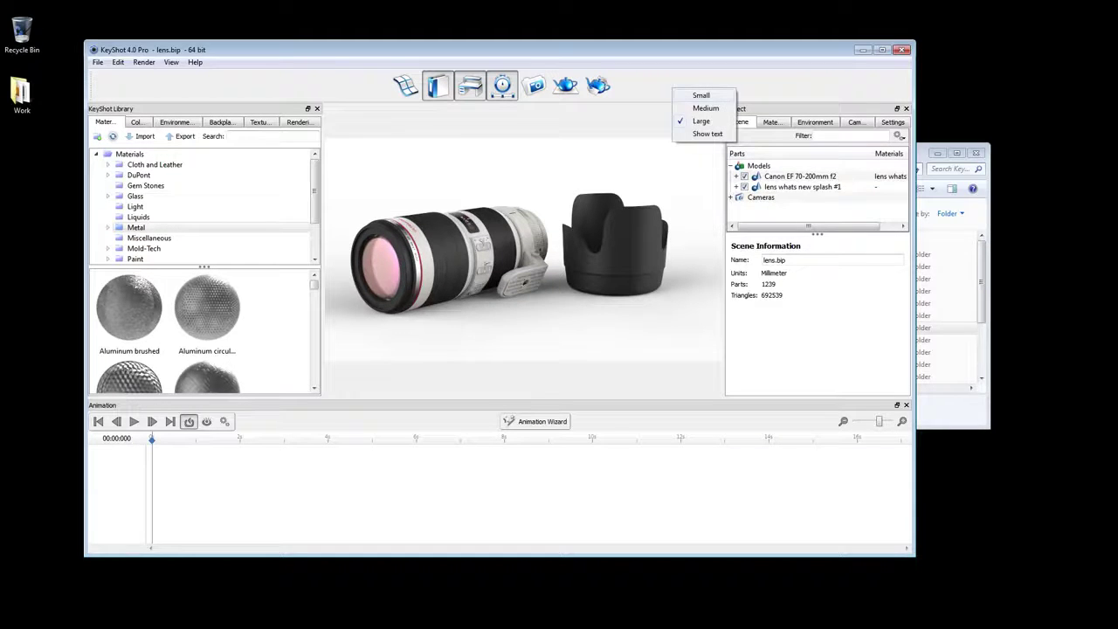
click(701, 95)
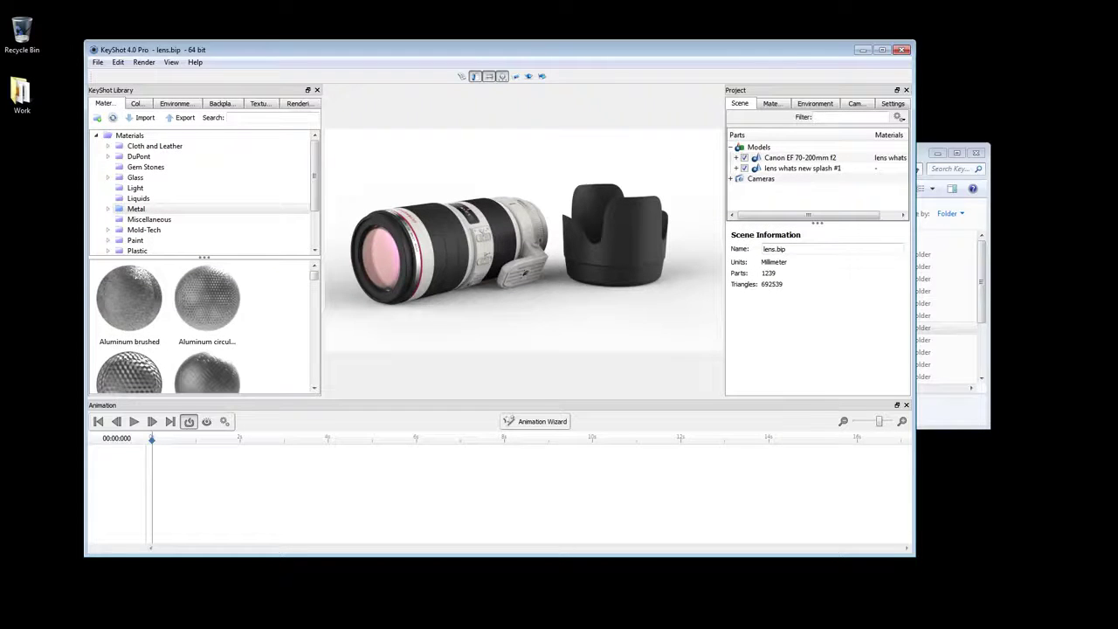
Hide the docked Library, Project and Animation windows so the real-time view fills the workspace
key(m)
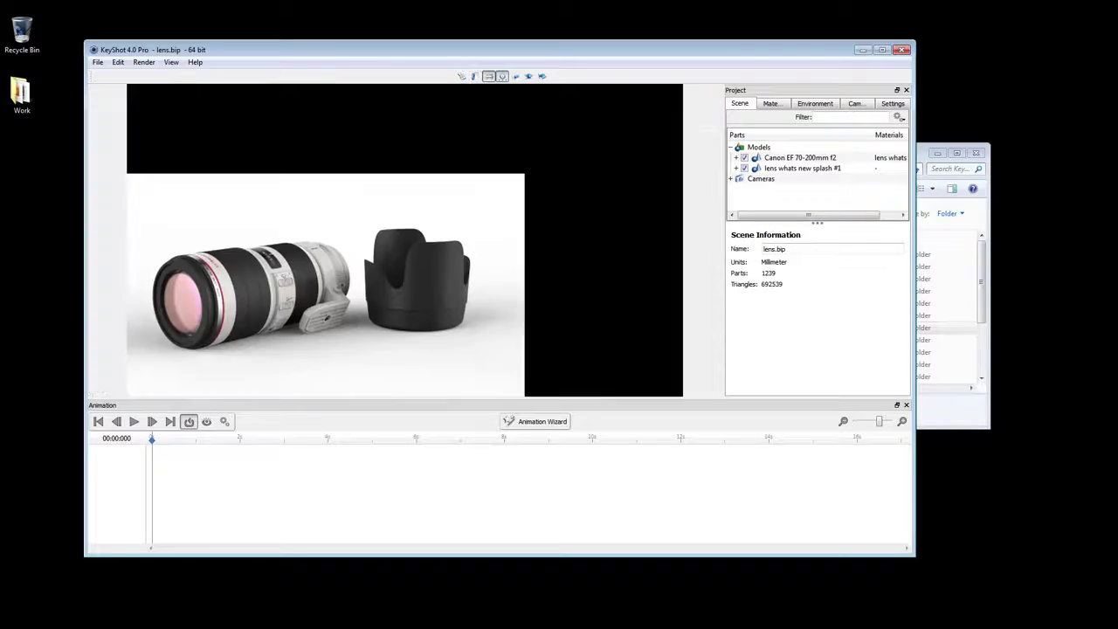
key(space)
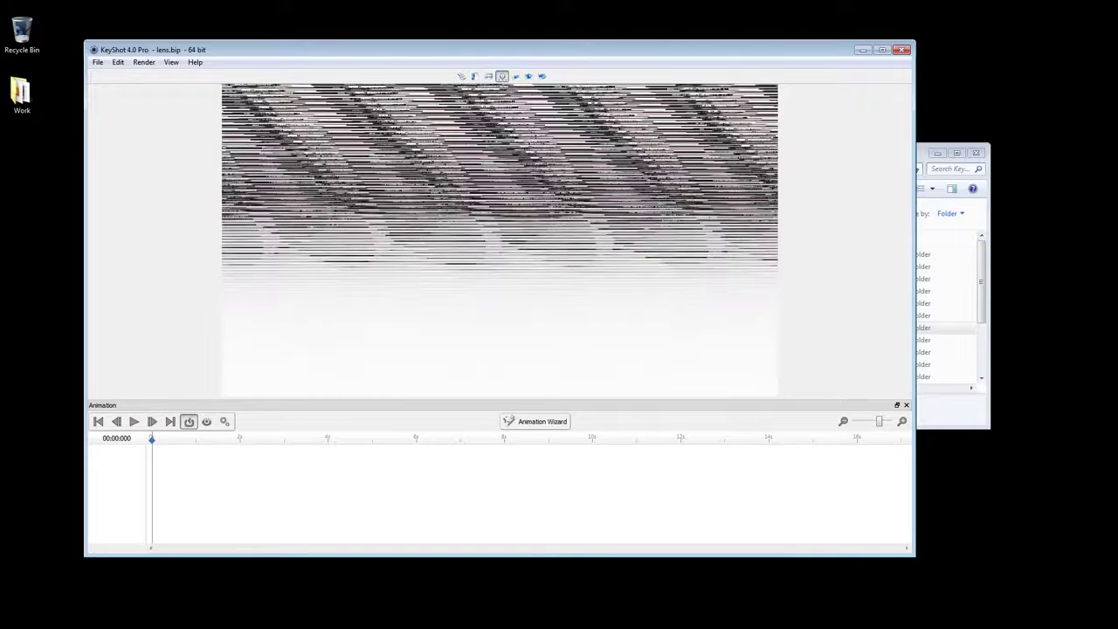
key(a)
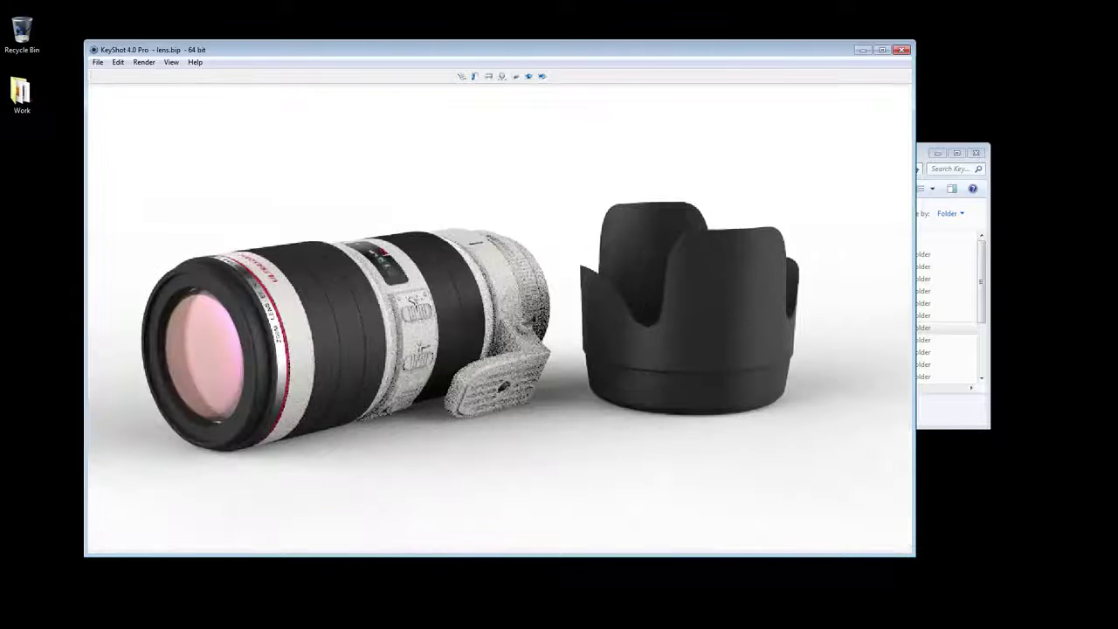
Move the KeyShot window slightly, turn on performance mode, and tumble the camera slightly around the lens and hood
drag(499, 49, 544, 53)
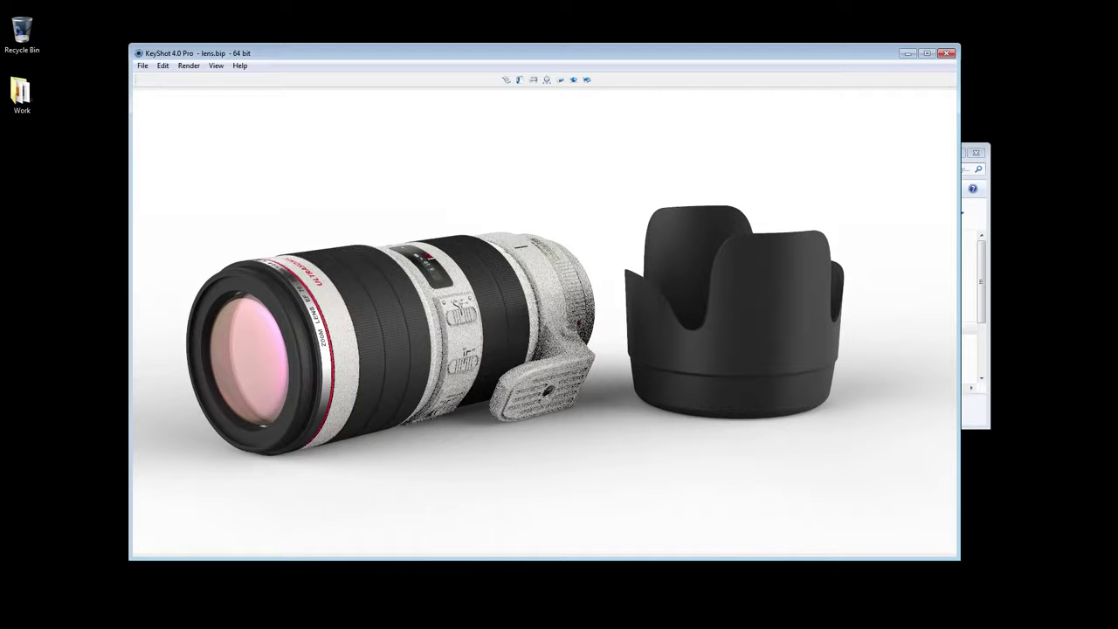
key(alt+p)
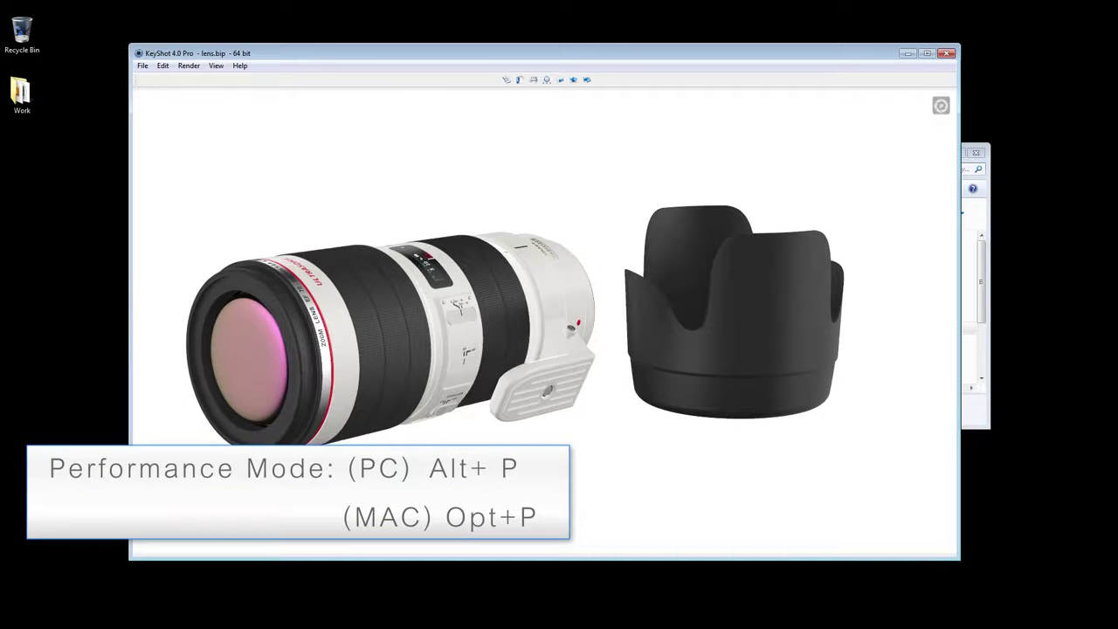
mouse_move(545, 323)
mouse_down()
mouse_move(597, 327)
mouse_move(529, 329)
mouse_up()
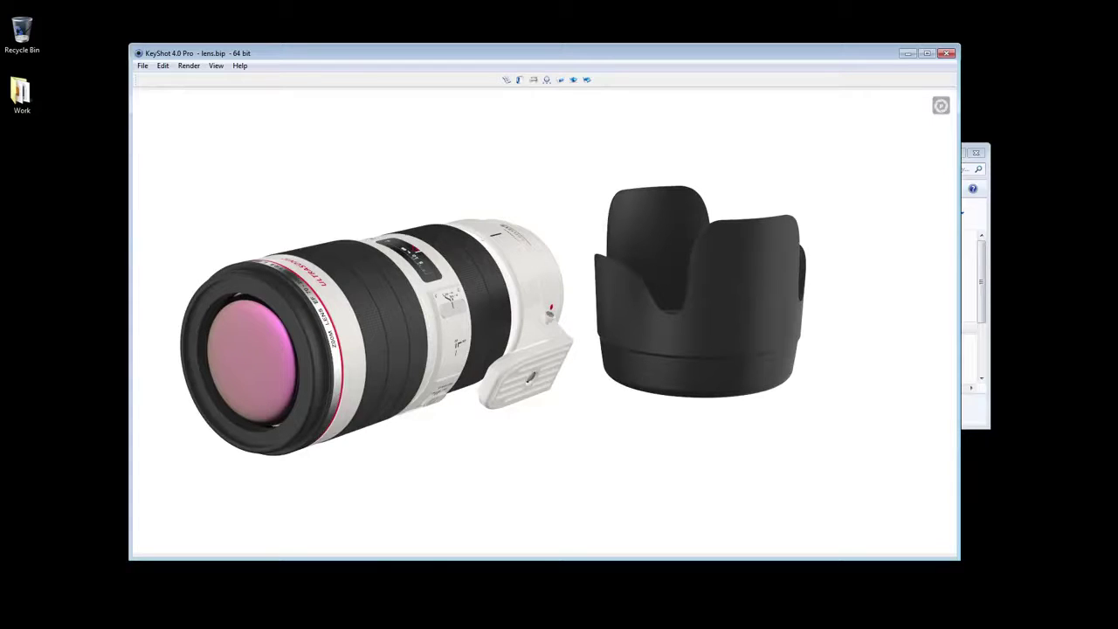
Display the available help, manual and licensing options
click(240, 66)
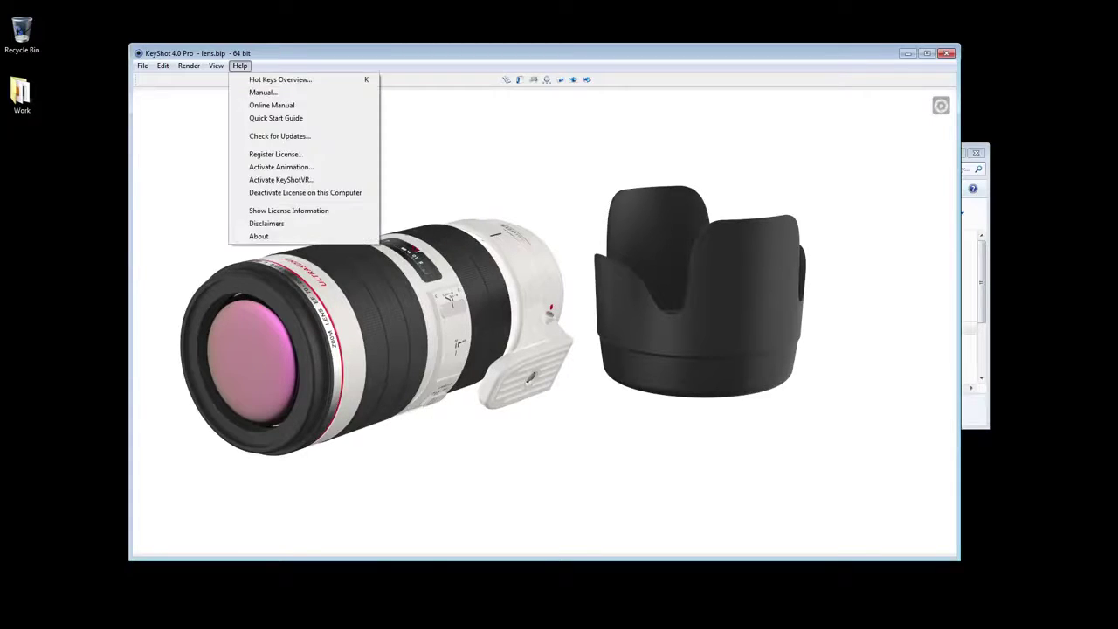